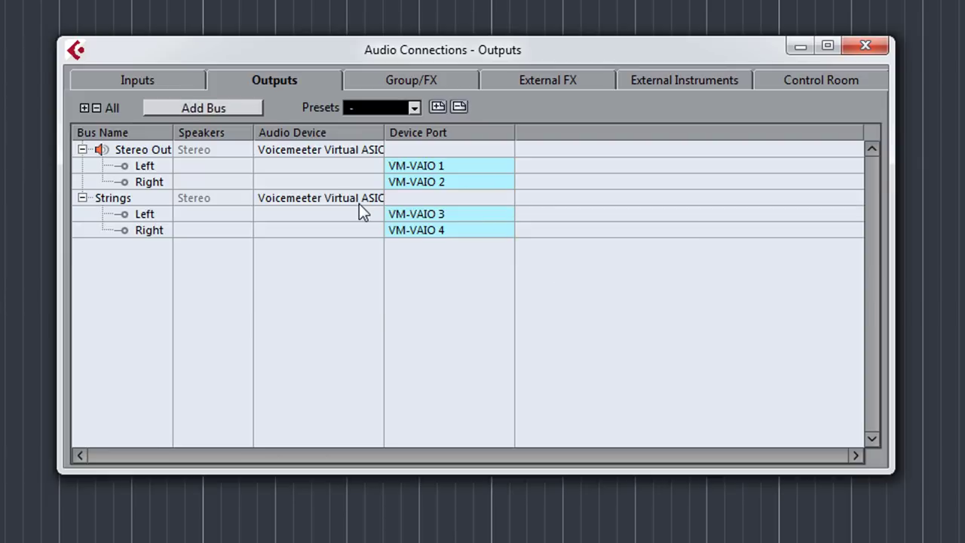
- Add four stereo output buses named Brass, Percussion, Choir and FX
click(222, 109)
text(Brass)
key(Return)
click(234, 112)
text(Percussion)
key(Return)
click(227, 111)
text(Choir)
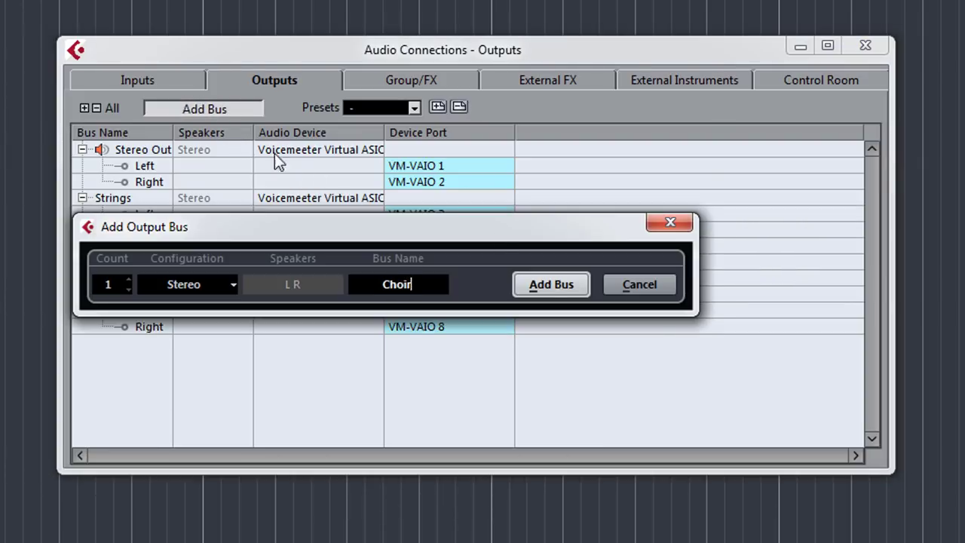
key(Return)
key(Return)
text(FX)
key(Return)
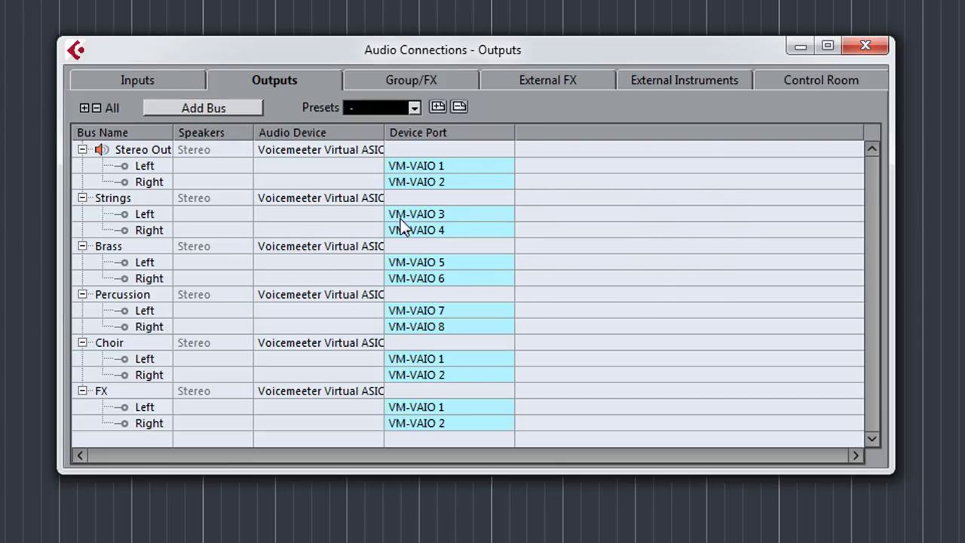
- Set the Strings, Brass, Percussion, Choir and FX output buses to Not Connected
click(215, 198)
click(420, 214)
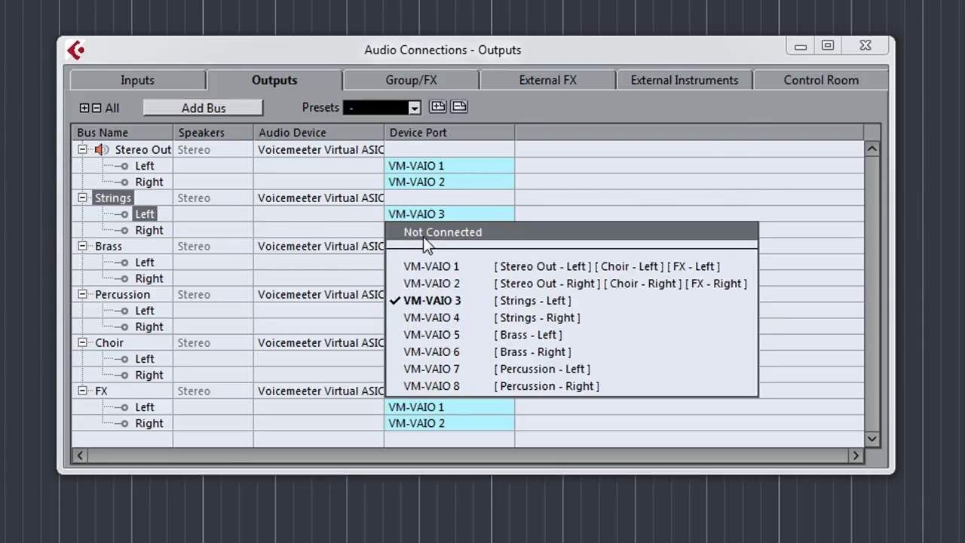
click(424, 234)
click(420, 230)
click(420, 249)
click(323, 245)
click(330, 267)
click(335, 295)
click(335, 315)
click(334, 343)
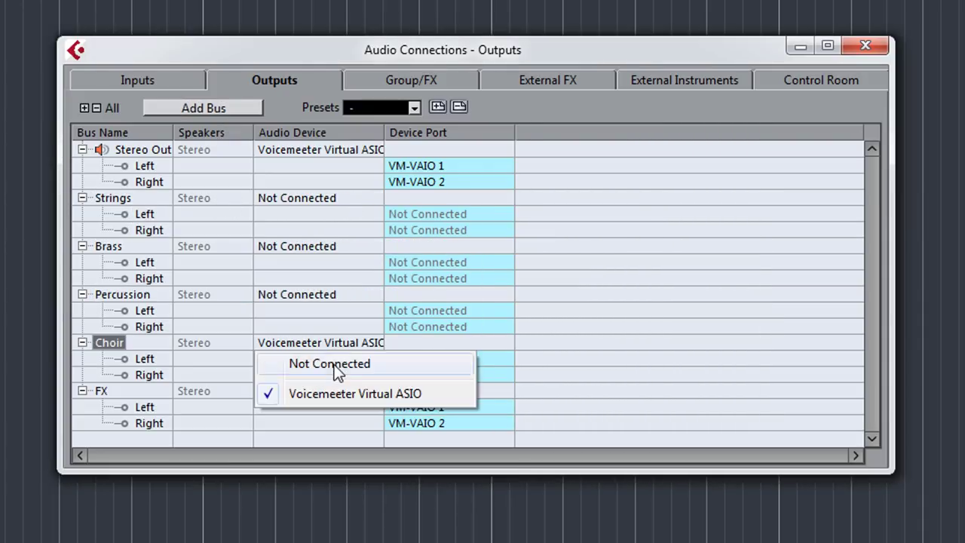
click(334, 363)
click(320, 390)
click(338, 410)
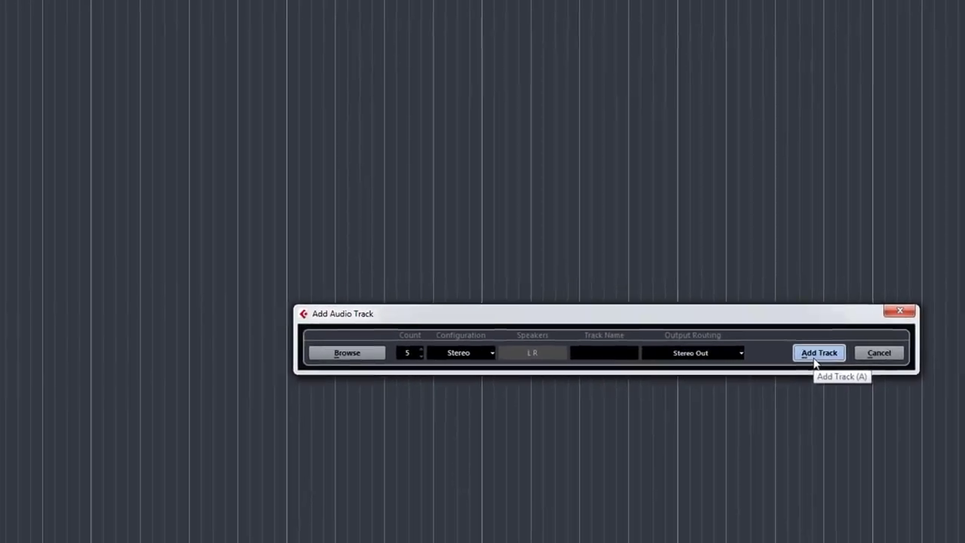
- Add five stereo audio tracks routed to Stereo Out
click(776, 344)
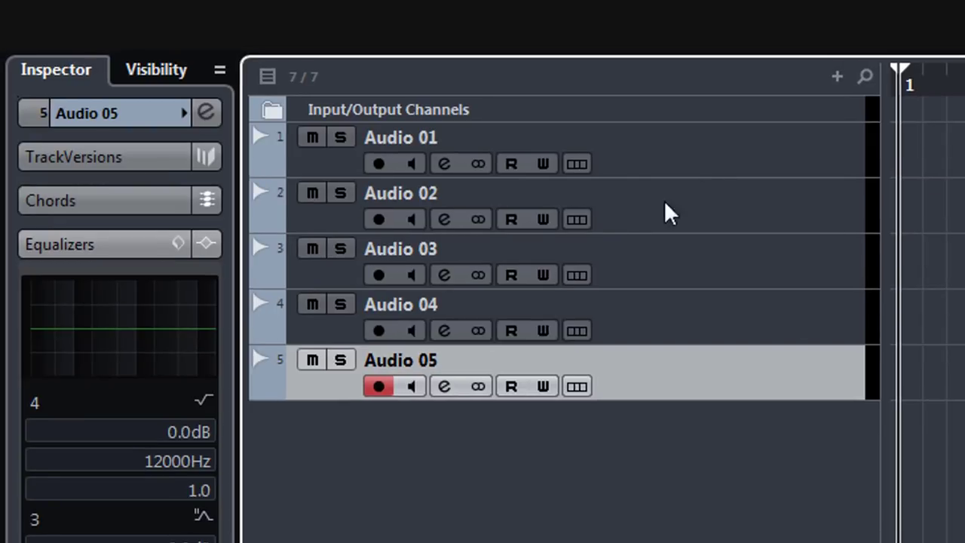
- Set the input of the Audio 01 track to the Strings bus and rename the track Strings
click(708, 161)
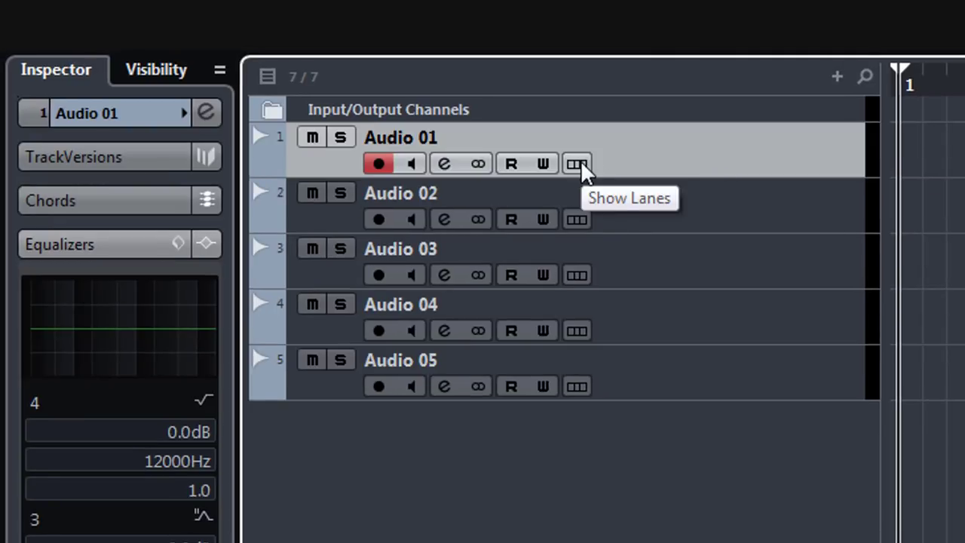
click(106, 115)
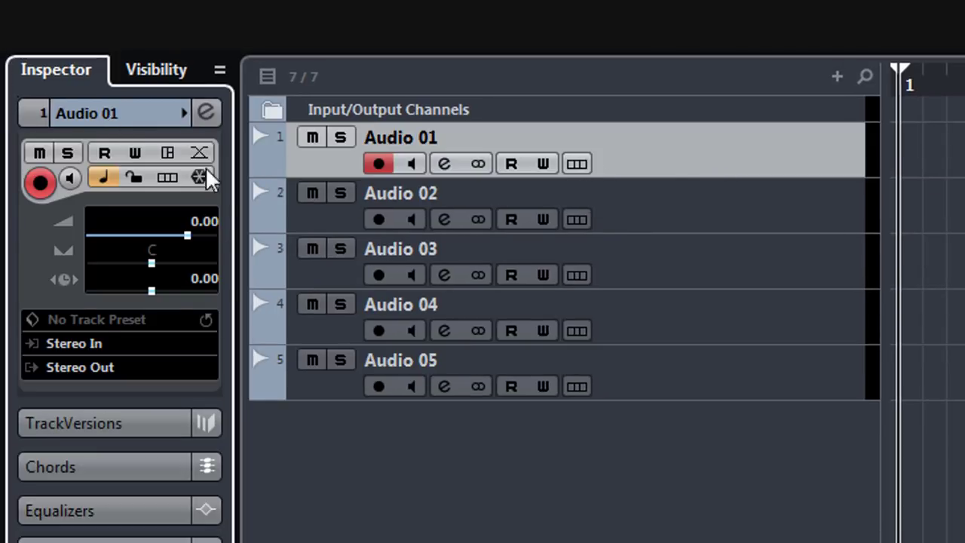
click(96, 346)
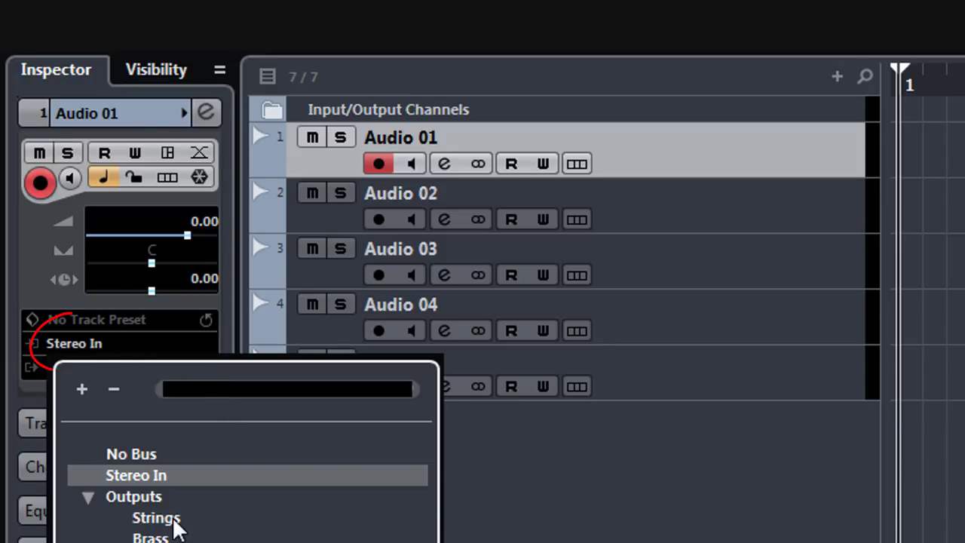
click(176, 523)
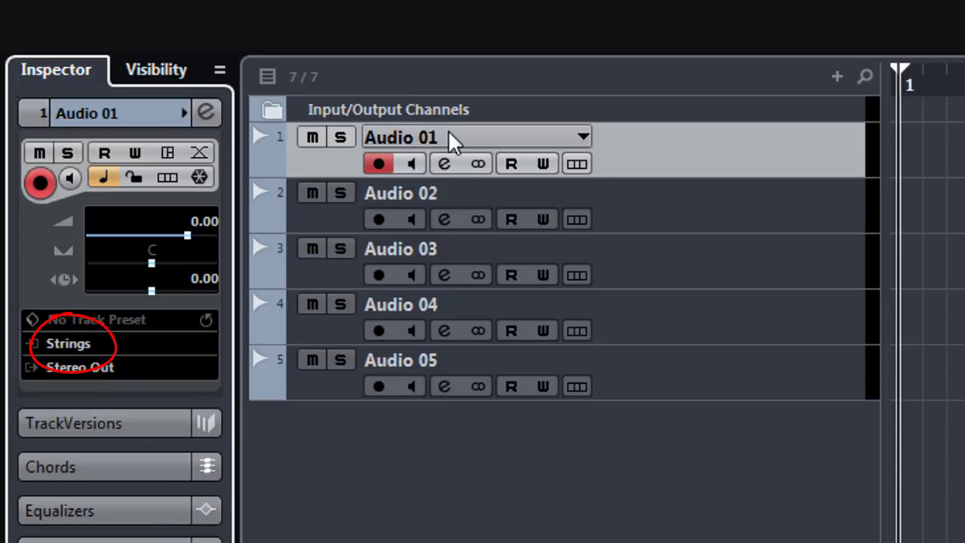
double_click(422, 137)
text(Strings)
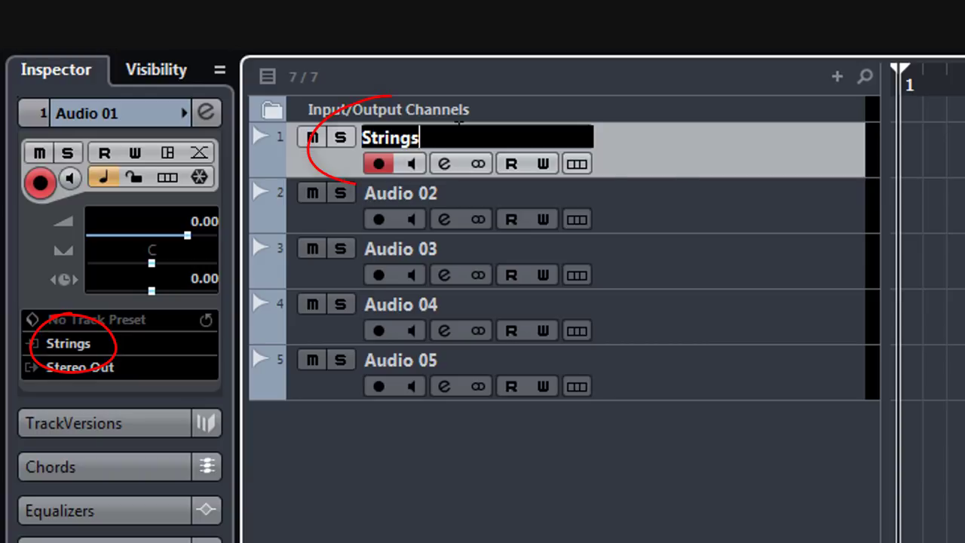
- Set the input of the Audio 02 track to the Brass bus and rename the track Brass
click(710, 204)
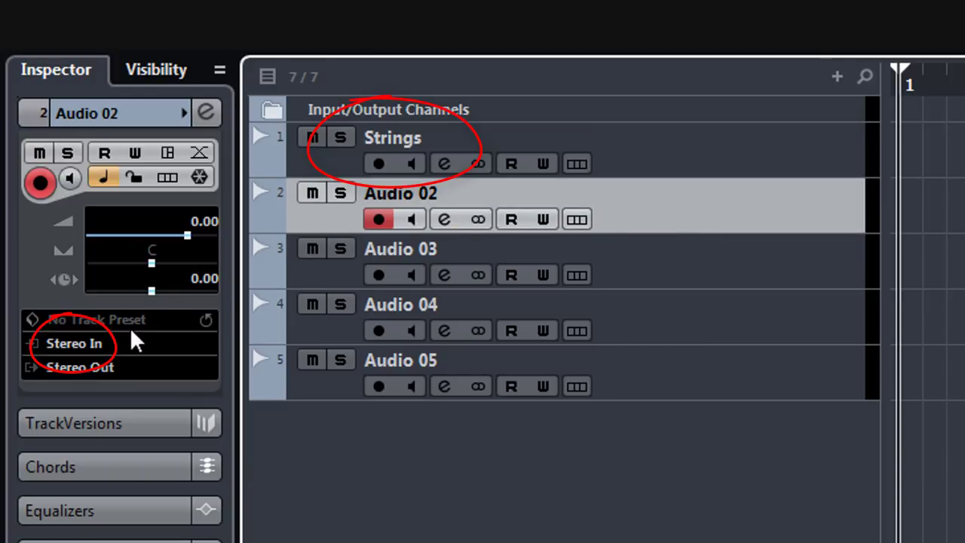
click(92, 345)
click(150, 536)
double_click(407, 193)
text(Brass)
key(Return)
- Set the input of the Audio 03 track to the Percussion bus and rename the track Percussion
click(422, 249)
click(66, 285)
click(137, 453)
double_click(354, 198)
text(Percussion)
- Set the input of the Audio 04 track to the Choir bus and rename the track Choir
click(278, 271)
click(60, 278)
click(122, 471)
double_click(317, 249)
text(Choir)
- Set the input of the Audio 05 track to the FX bus and rename the track FX
click(280, 319)
click(60, 278)
click(140, 489)
double_click(324, 292)
text(FX)
key(Return)
- Move all five audio tracks from Strings to FX into a new folder and name it STEMS
key(shift+Up)
key(shift+Up)
key(shift+Up)
key(shift+Up)
right_click(611, 123)
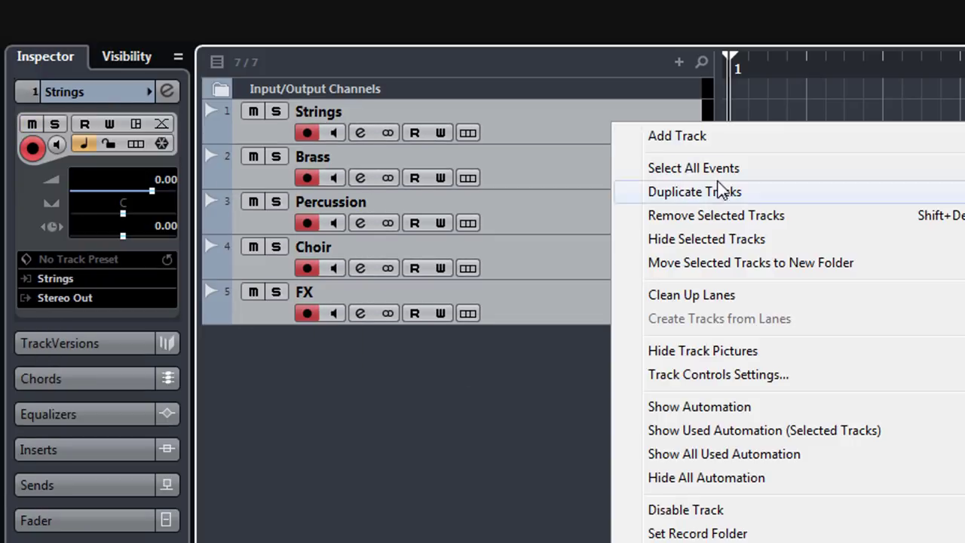
click(750, 263)
double_click(327, 110)
text(STEMS)
key(Return)
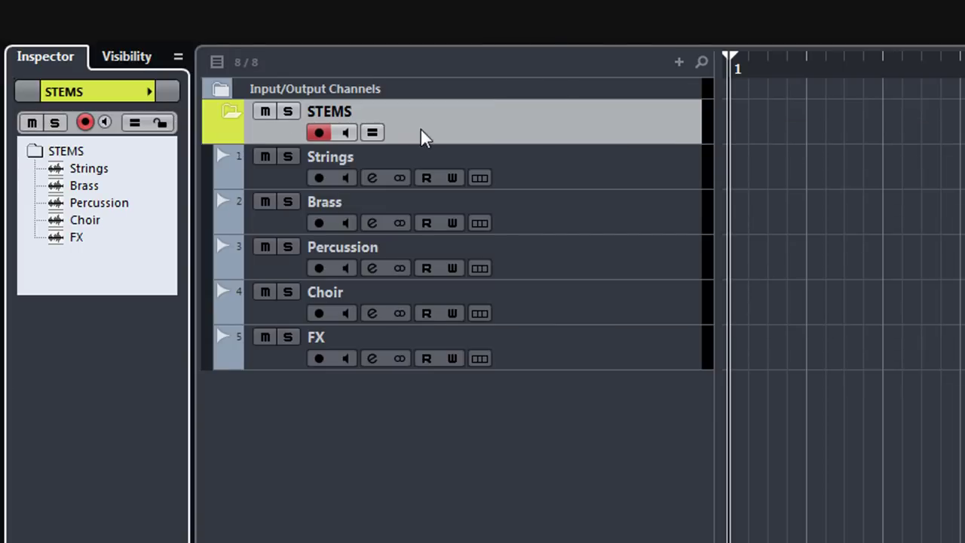
- Add a Kontakt 5 instrument track above the collapsed STEMS folder and name it Strings (Copy This Track)
click(230, 113)
right_click(428, 218)
click(497, 239)
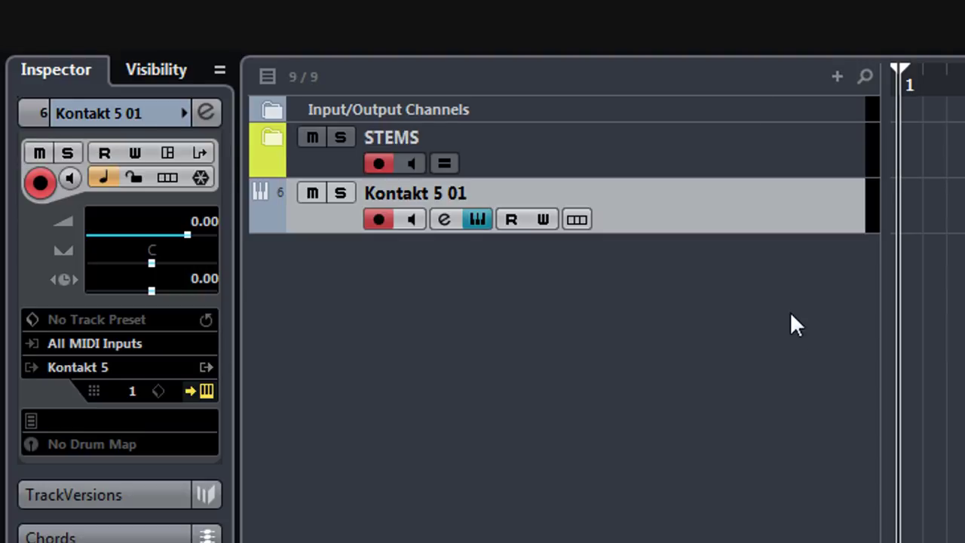
drag(777, 232, 770, 145)
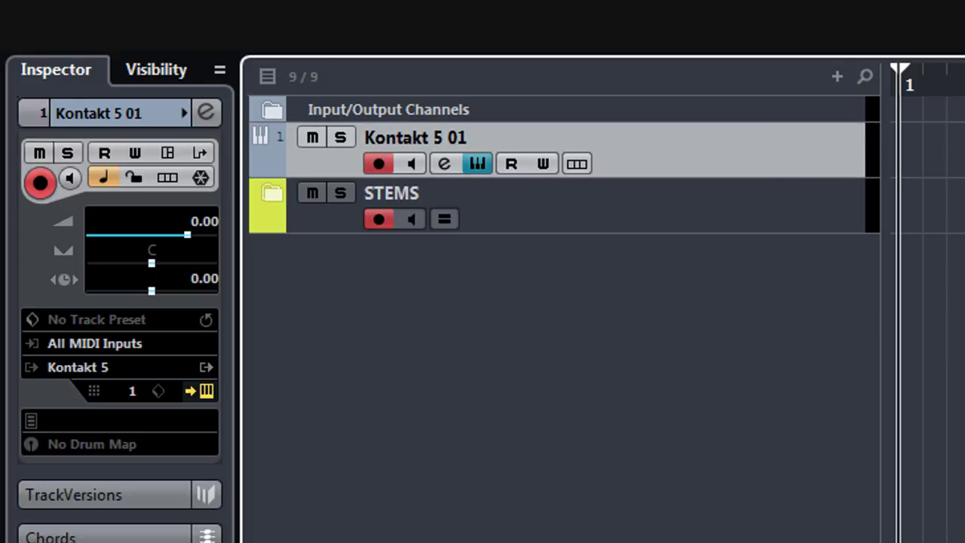
double_click(434, 136)
text(Strings (Copy This T)
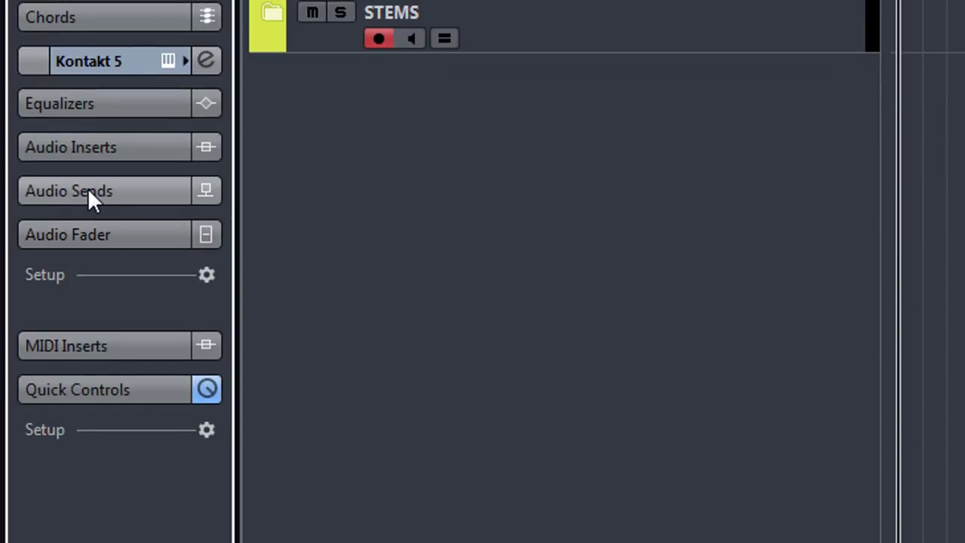
- Enable an audio send from the Strings (Copy This Track) track to the Strings bus and expand the STEMS folder
click(88, 190)
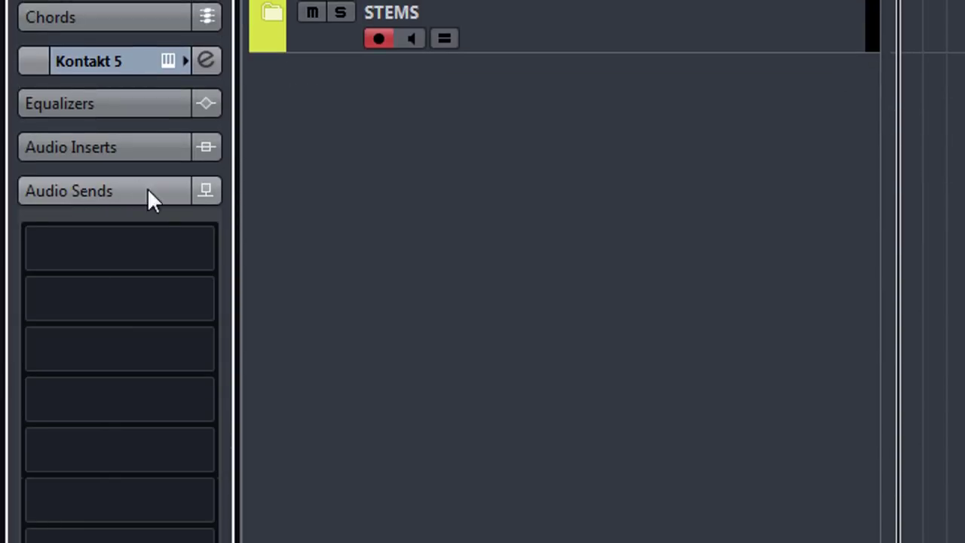
click(210, 244)
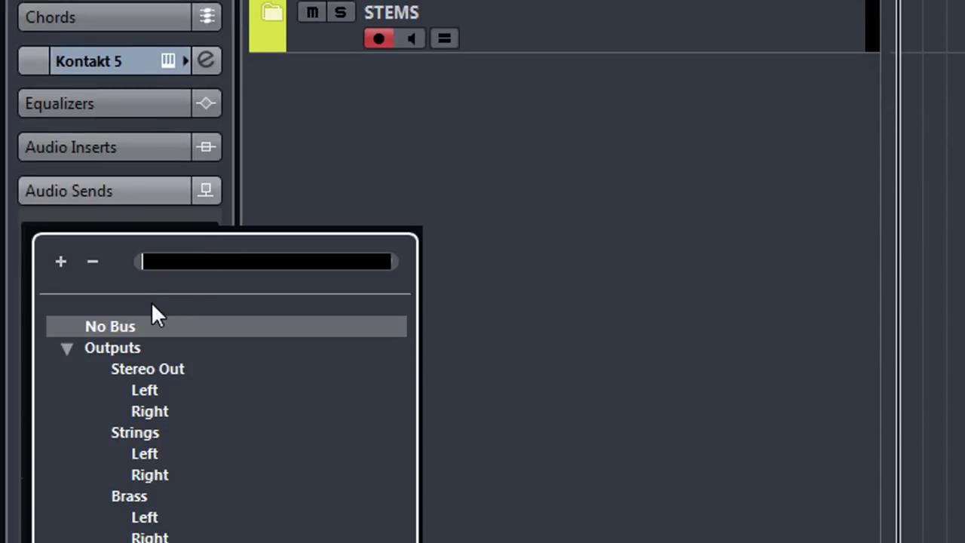
click(141, 436)
click(36, 236)
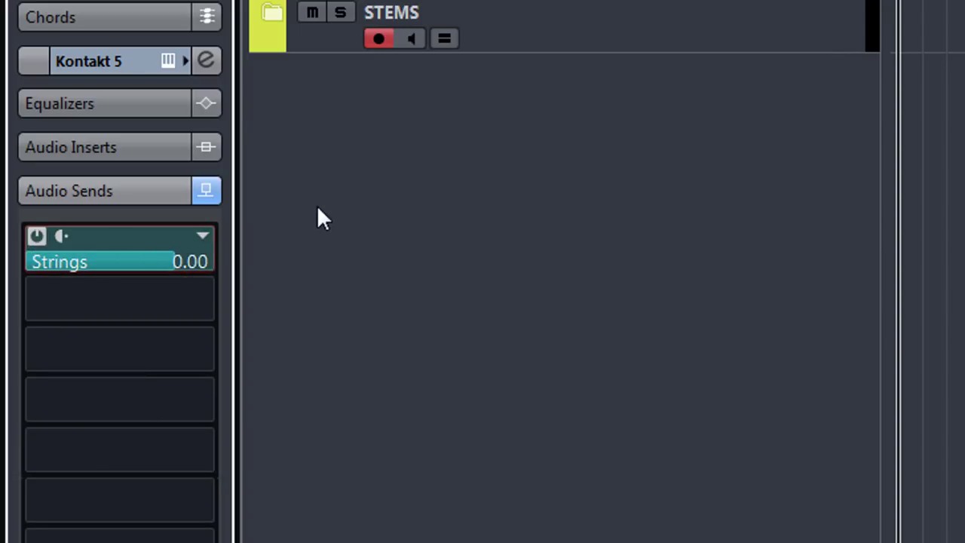
click(260, 19)
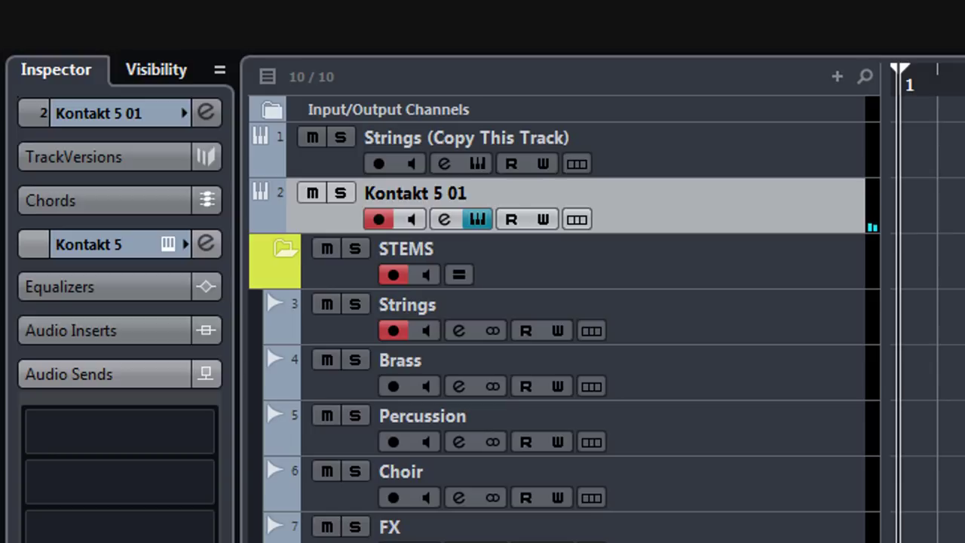
- Rename the second Kontakt 5 track Brass (Copy This Track) and assign an output bus to its first audio send
double_click(437, 194)
text(Brass)
right_click(704, 203)
click(132, 114)
click(132, 114)
click(107, 373)
click(113, 428)
click(90, 539)
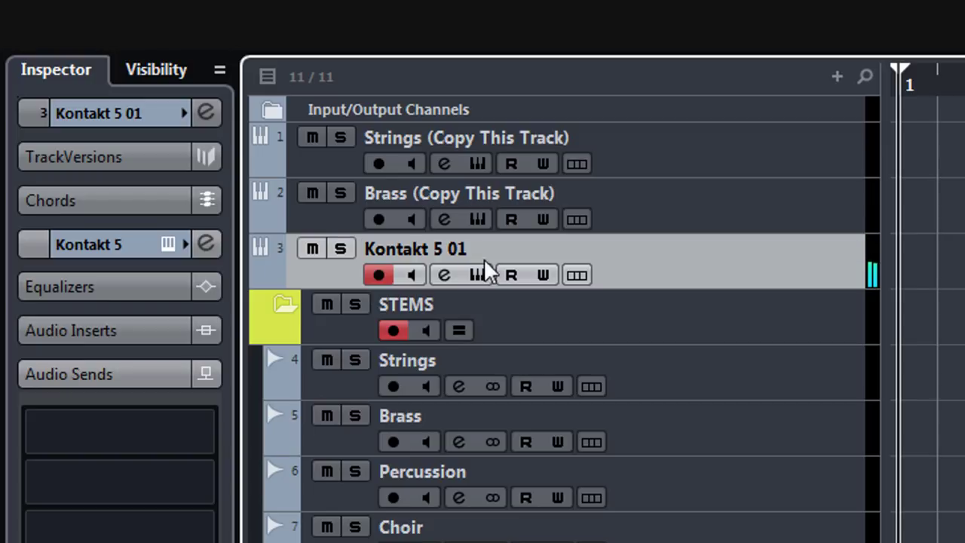
- Rename the third Kontakt 5 track Percussion (Copy This Track)
double_click(414, 248)
text(Percussion)
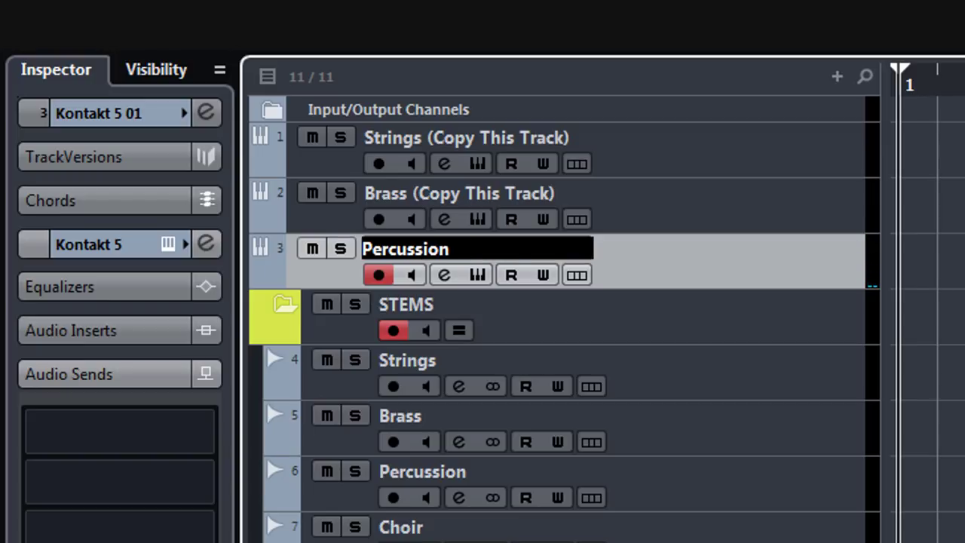
text( (Copy This Track))
click(759, 173)
click(775, 253)
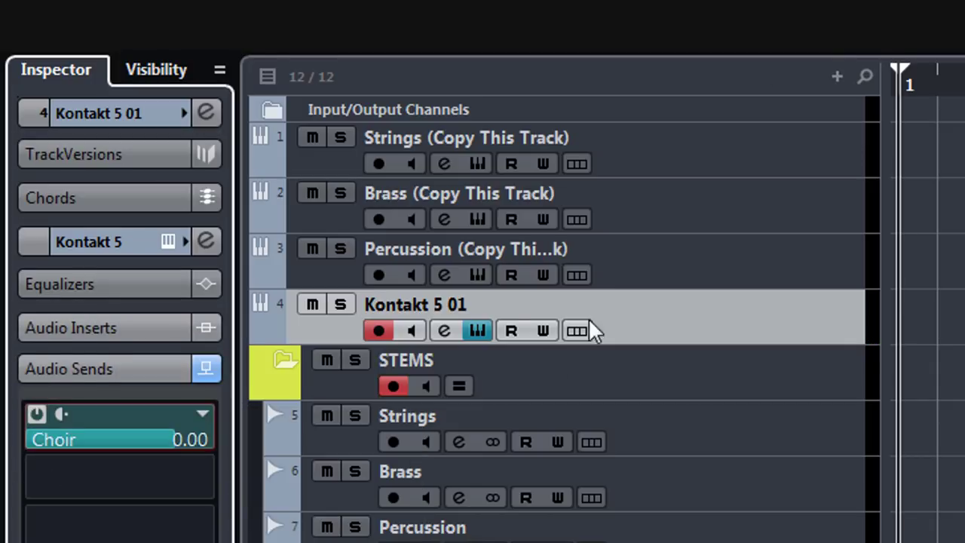
- Rename the fourth Kontakt 5 track Choir (Copy This Track)
double_click(427, 303)
text(Choir (Copy This Track))
key(Return)
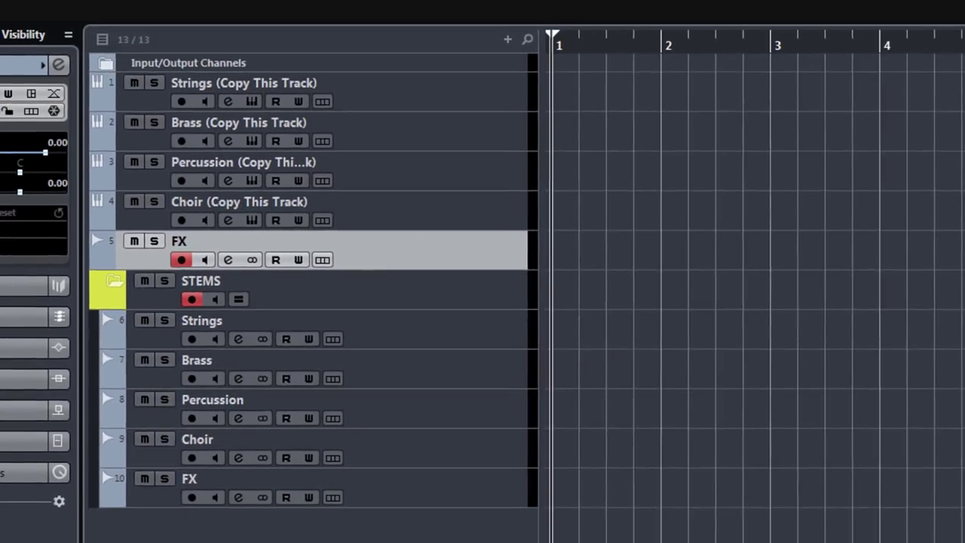
- Place an audio clip on the upper FX track outside the STEMS folder and play the project
drag(964, 223, 633, 256)
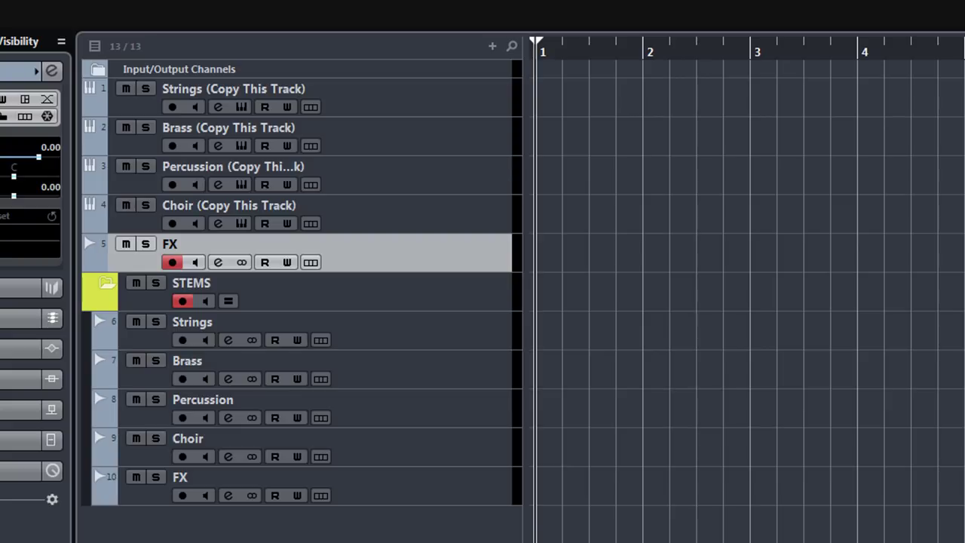
key(space)
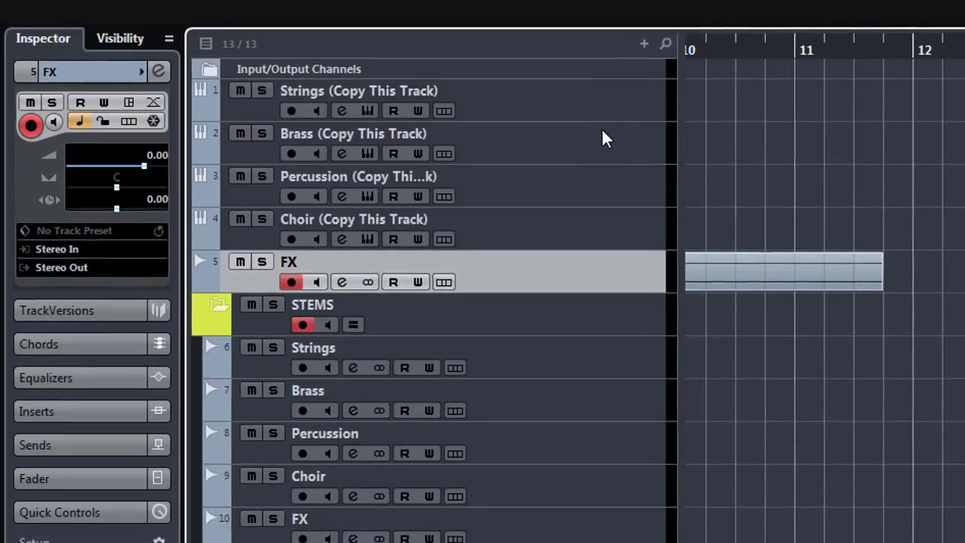
click(604, 137)
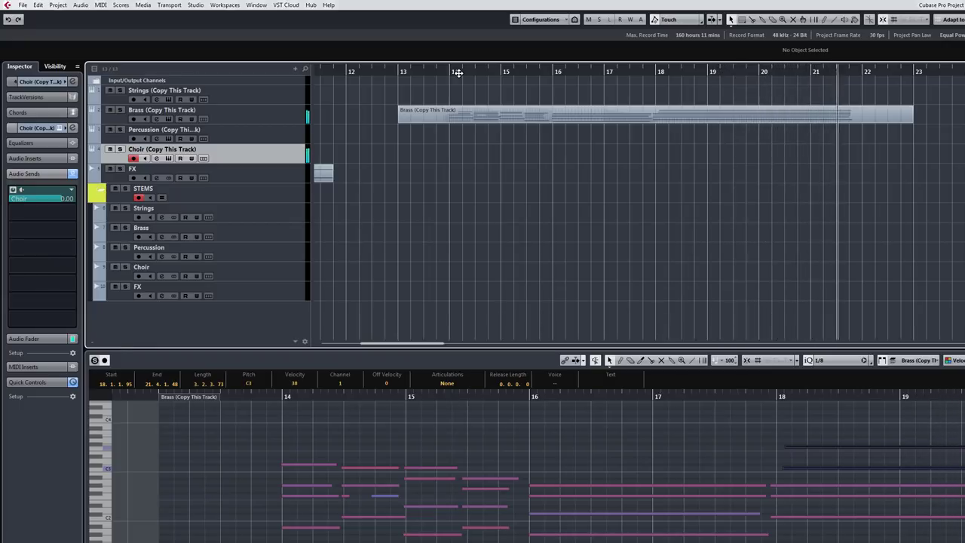
- Play back the Brass and Choir parts from bar 14
key(space)
click(447, 71)
key(space)
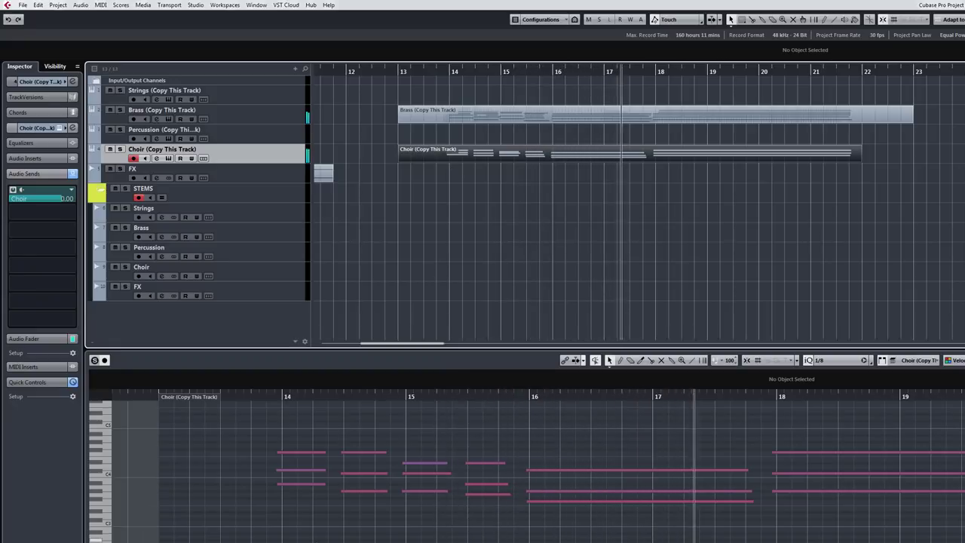
click(275, 540)
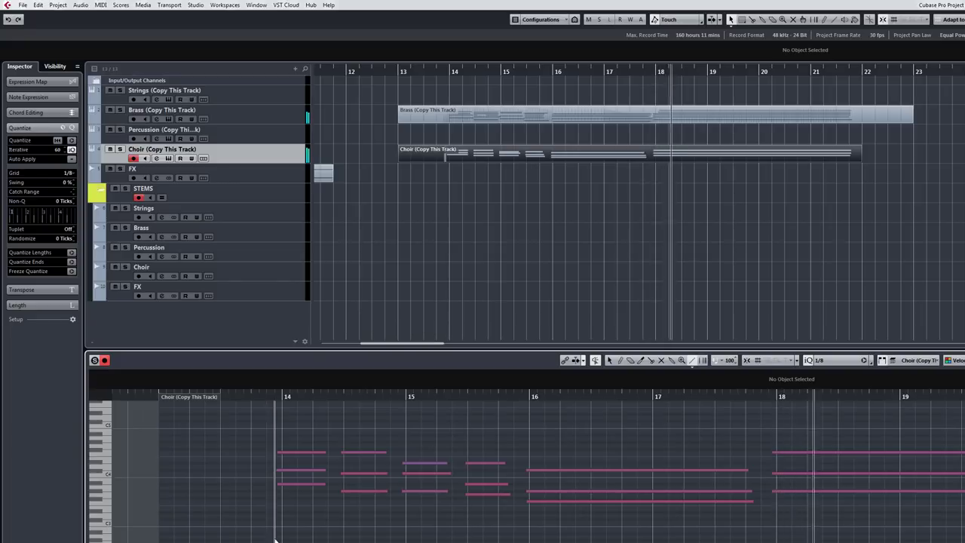
click(318, 91)
key(space)
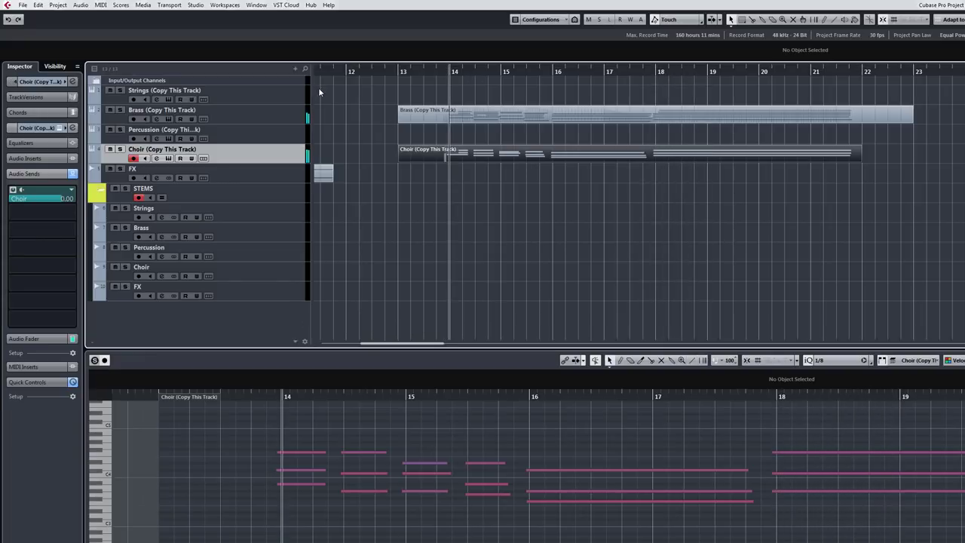
- Play back the Strings part together with the Brass and Choir parts from bar 14
click(286, 93)
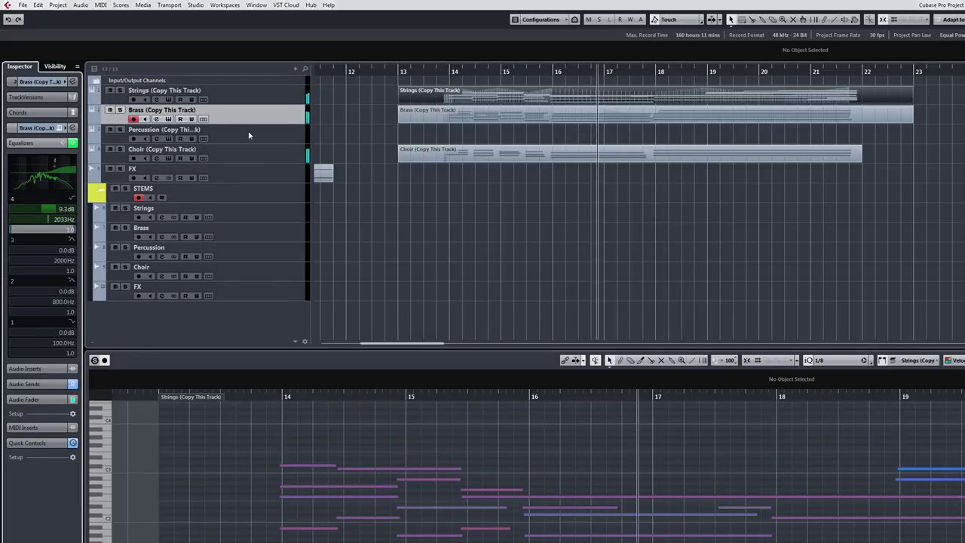
key(space)
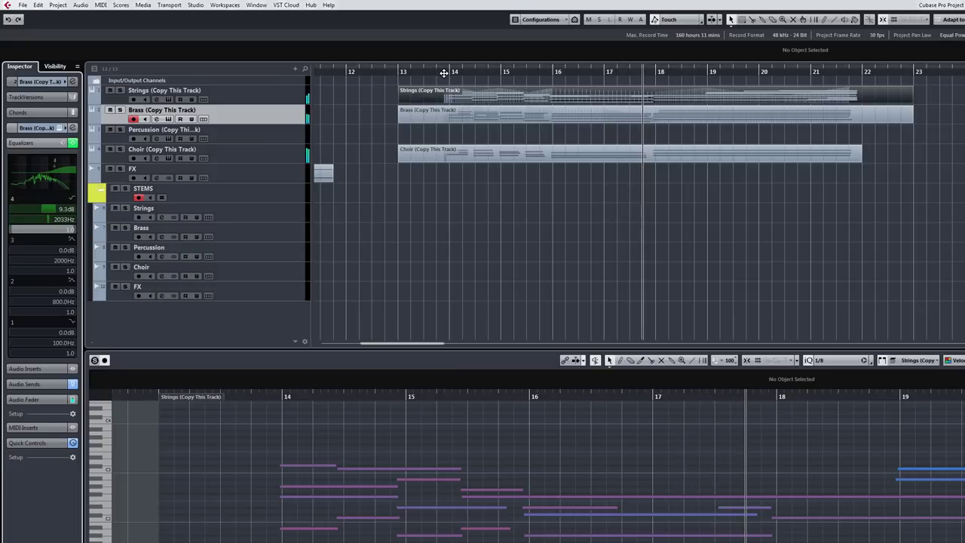
click(242, 139)
click(262, 119)
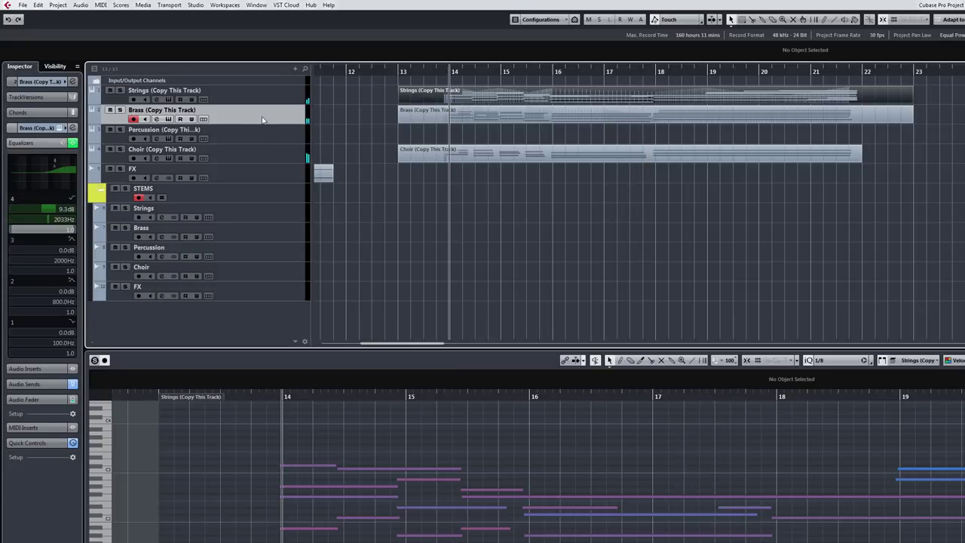
- Duplicate the Strings (Copy This Track) track and delete the copied clip from the duplicate
right_click(292, 91)
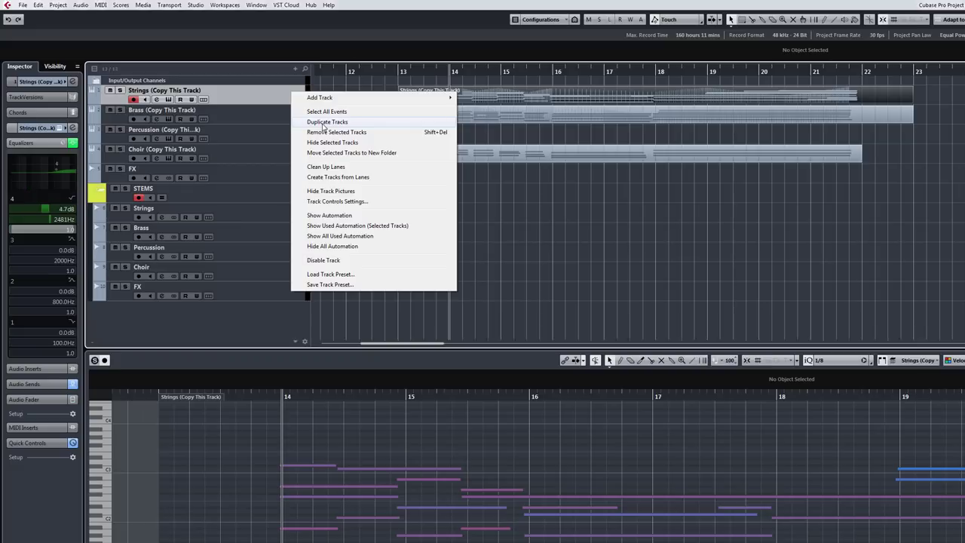
click(324, 123)
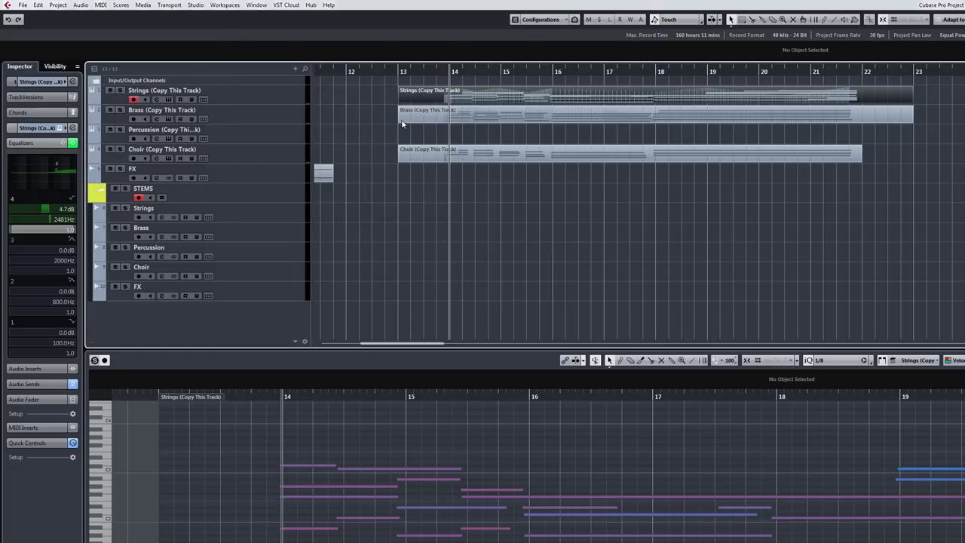
click(411, 117)
key(Delete)
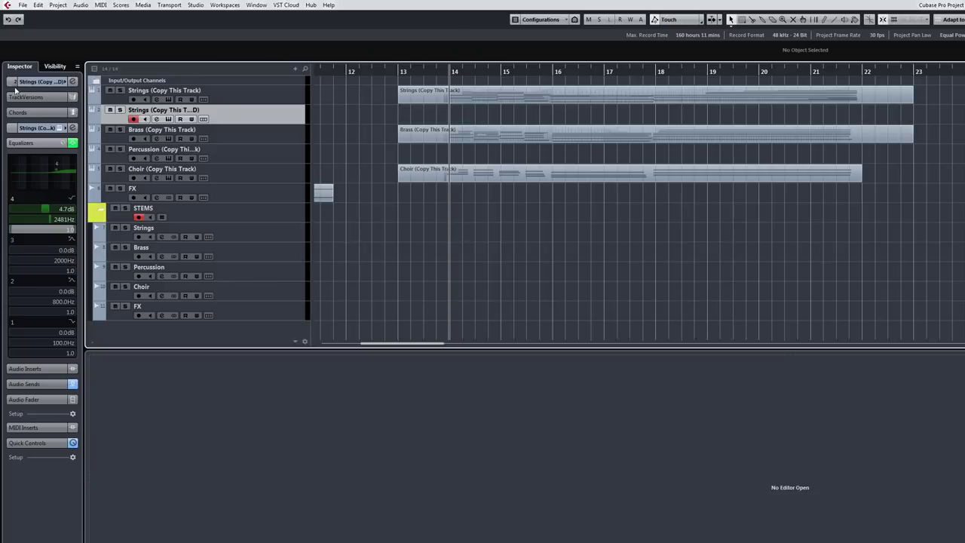
click(71, 181)
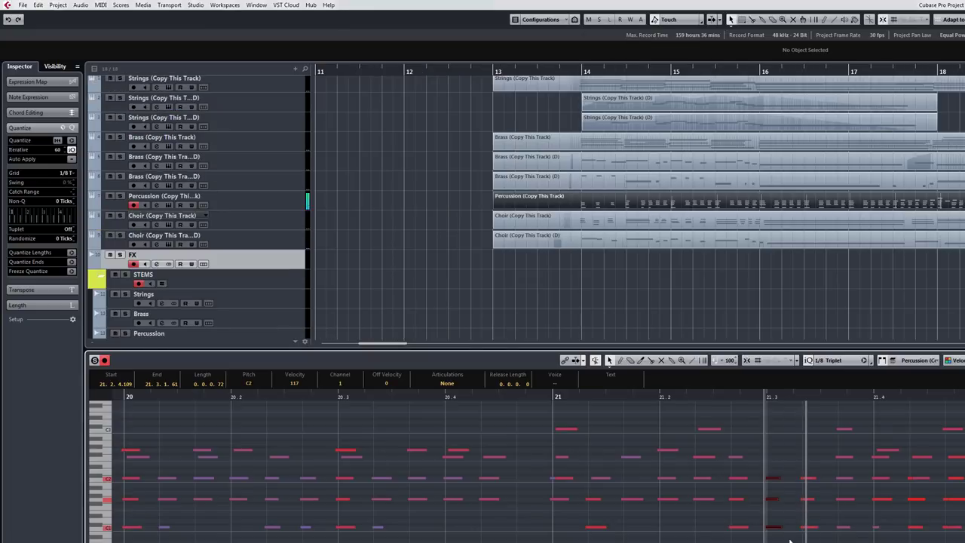
- Quantize the percussion notes around bar 21 to the 1/8 triplet grid and render the Percussion part as separate events with Channel Settings
scroll(781, 493, down, 3)
drag(678, 397, 569, 397)
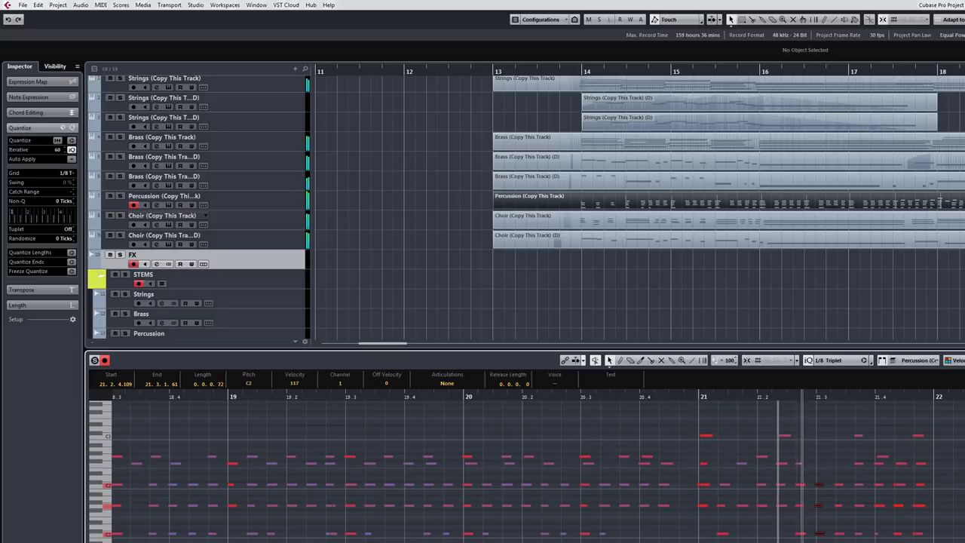
scroll(663, 458, up, 3)
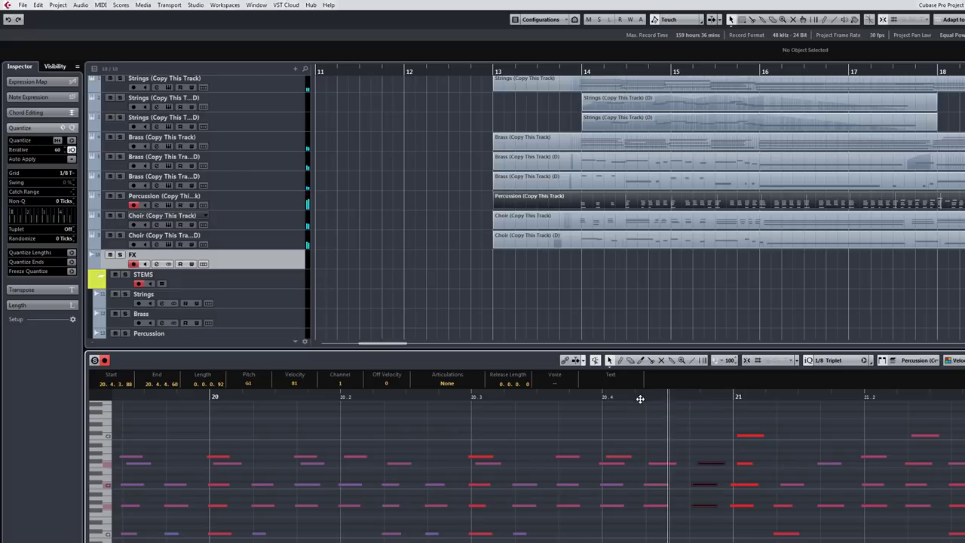
mouse_move(731, 416)
mouse_down()
mouse_move(708, 529)
mouse_move(758, 440)
mouse_move(757, 411)
mouse_up()
key(q)
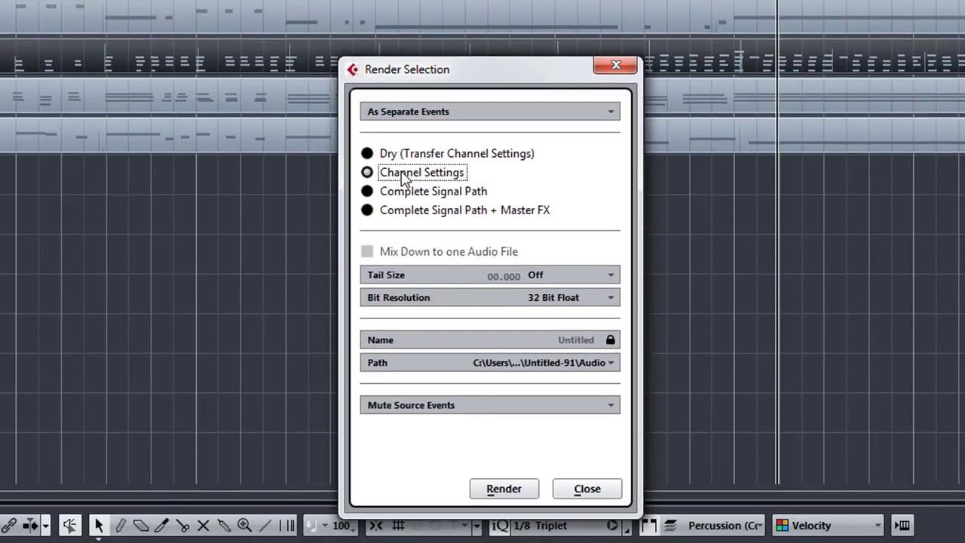
click(517, 495)
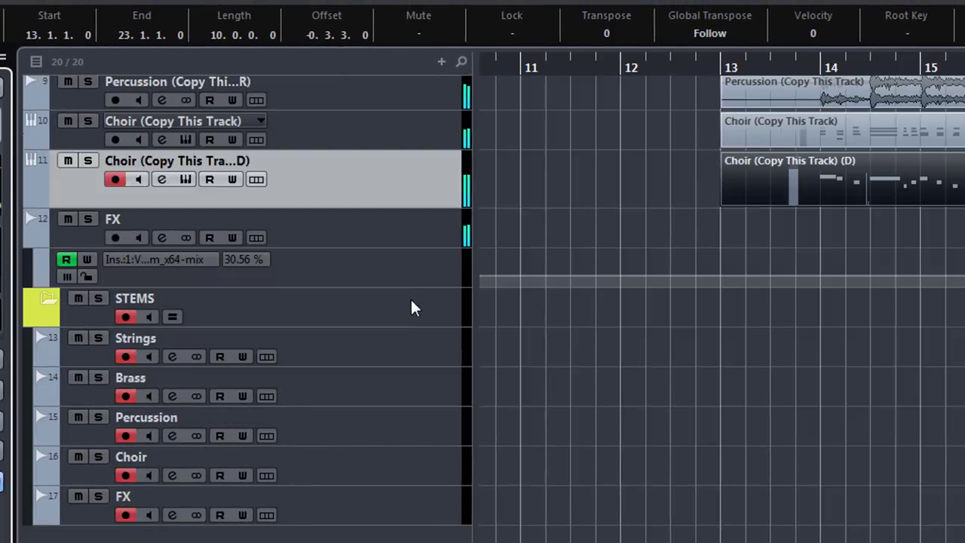
- Record all five armed tracks in the STEMS folder from just after bar 13
click(411, 306)
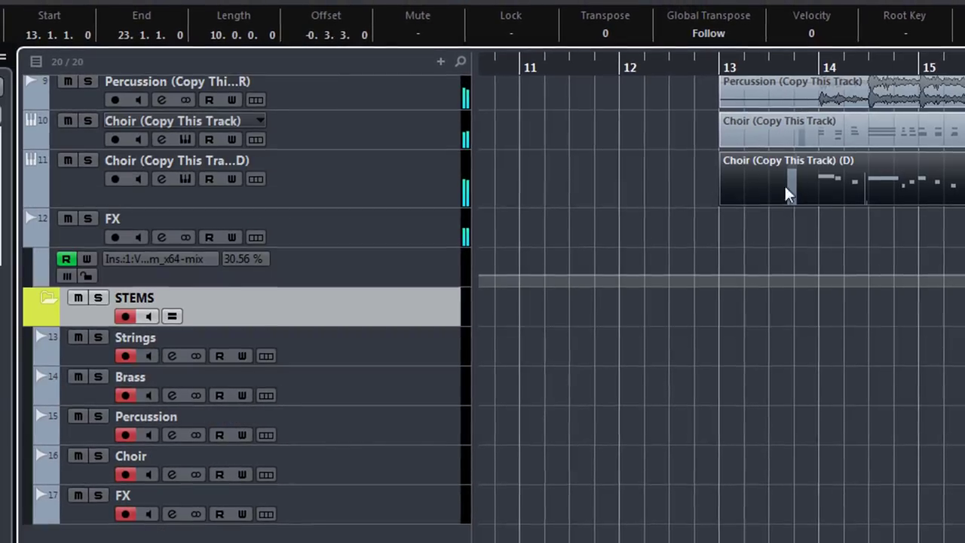
click(731, 66)
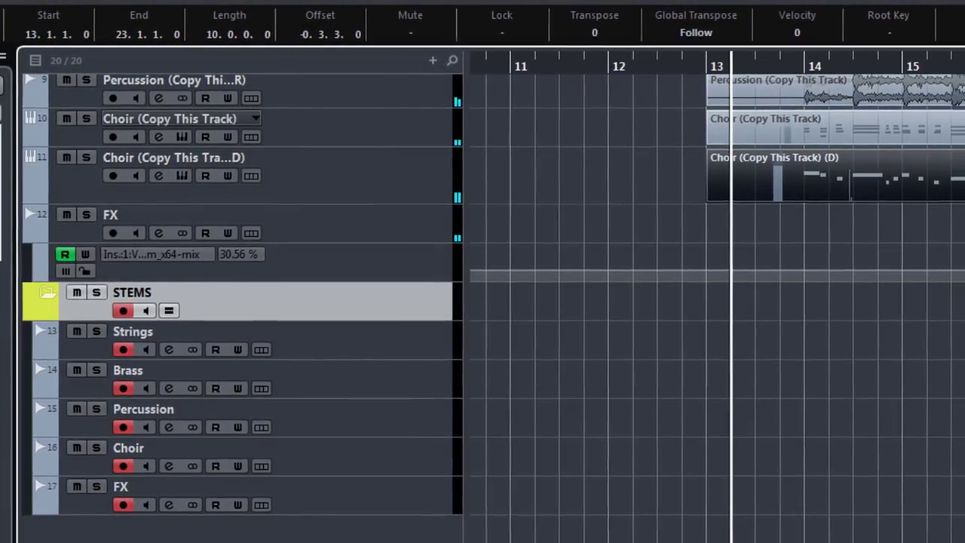
key(KP_Multiply)
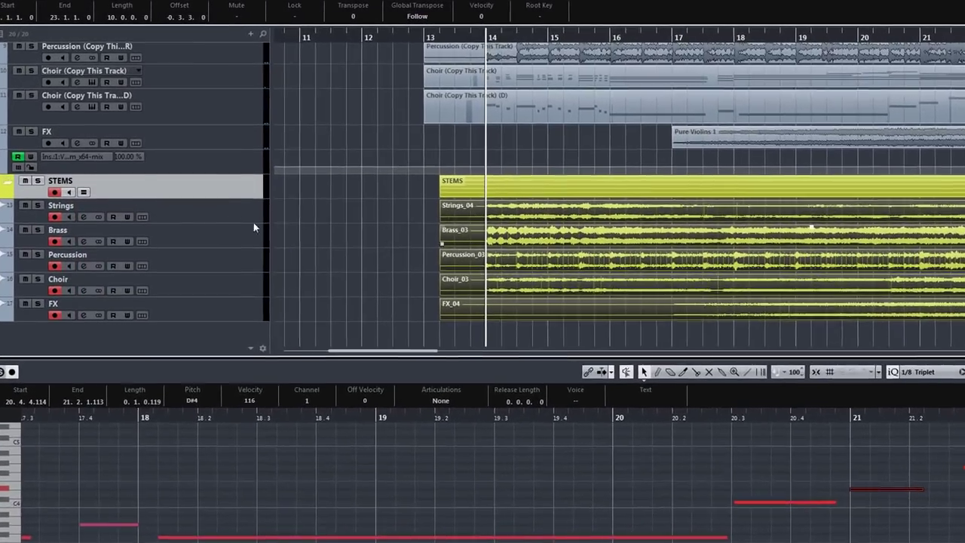
- Play the recorded stems while soloing Strings, Brass, Percussion, Choir and FX one after another
click(184, 173)
key(s)
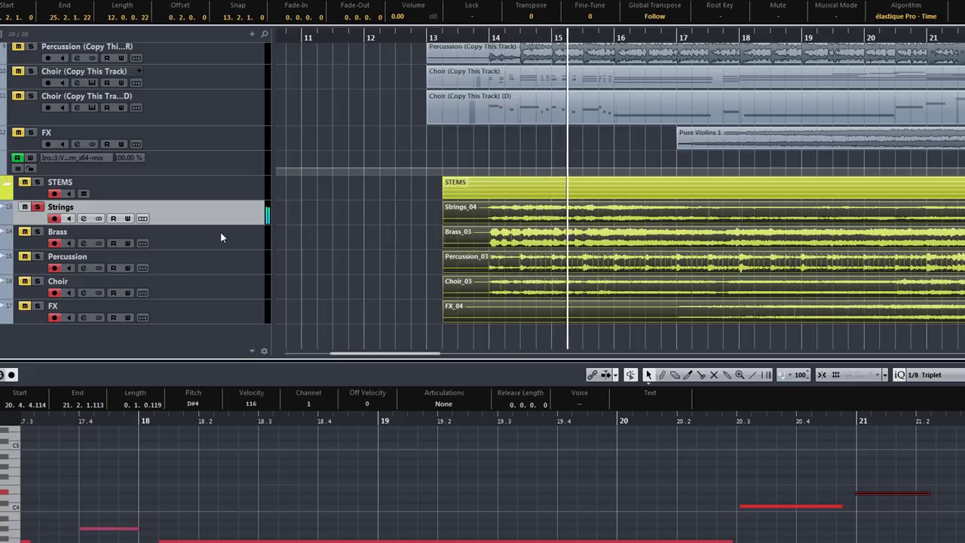
click(200, 230)
click(255, 273)
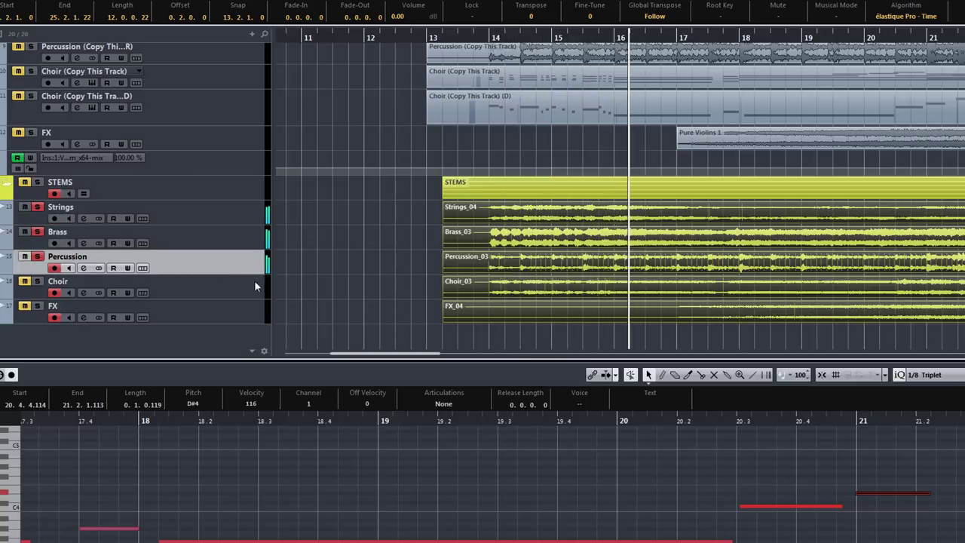
click(250, 285)
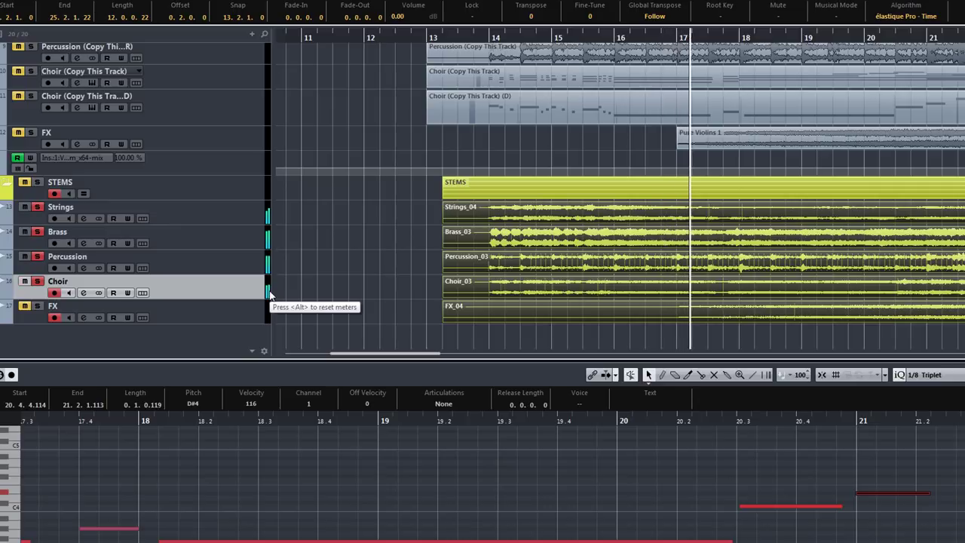
click(248, 314)
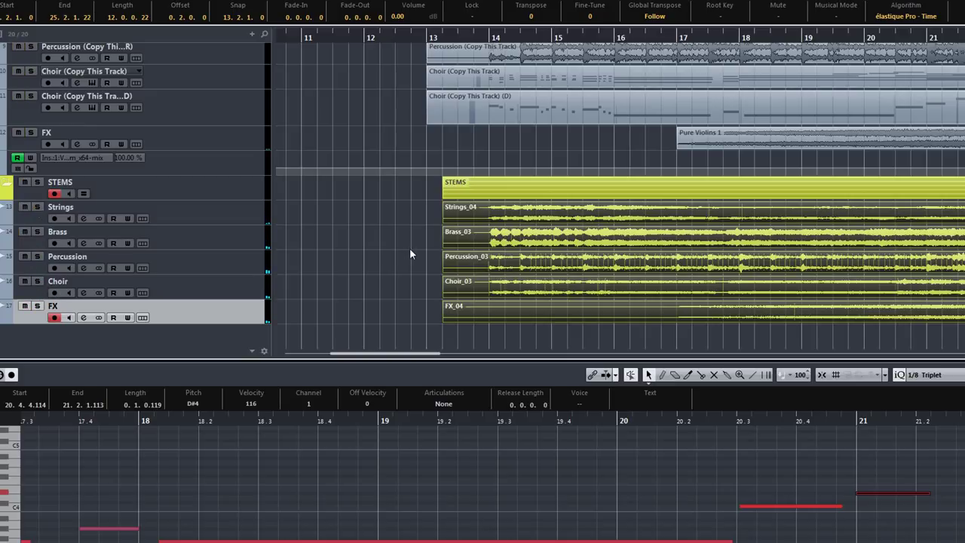
- Rename the audio file of the recorded Strings stem to StemStrings
click(464, 36)
click(244, 208)
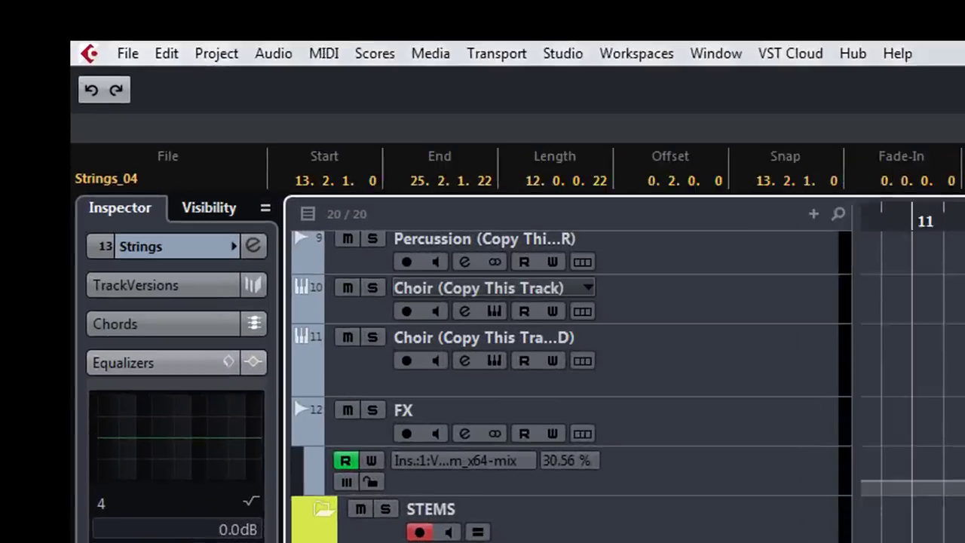
click(179, 218)
text(StemS)
key(Return)
- Rename the audio file of the recorded Brass stem to StemBrass
click(860, 527)
click(153, 213)
text(StemBrass)
key(Return)
key(Down)
- Rename the audio file of the recorded Percussion stem to StemPerc
click(199, 215)
text(StemPer)
key(Return)
key(Down)
- Rename the audio file of the recorded Choir stem to StemChoir
click(253, 210)
text(StemChoir)
key(Return)
key(Down)
- Rename the audio file of the recorded FX stem to StemFX
click(312, 211)
text(S)
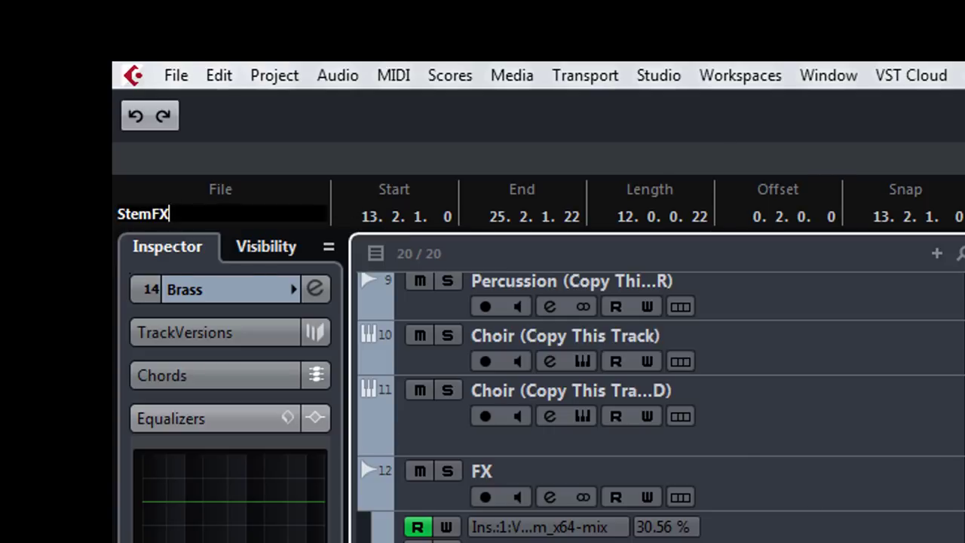
key(Return)
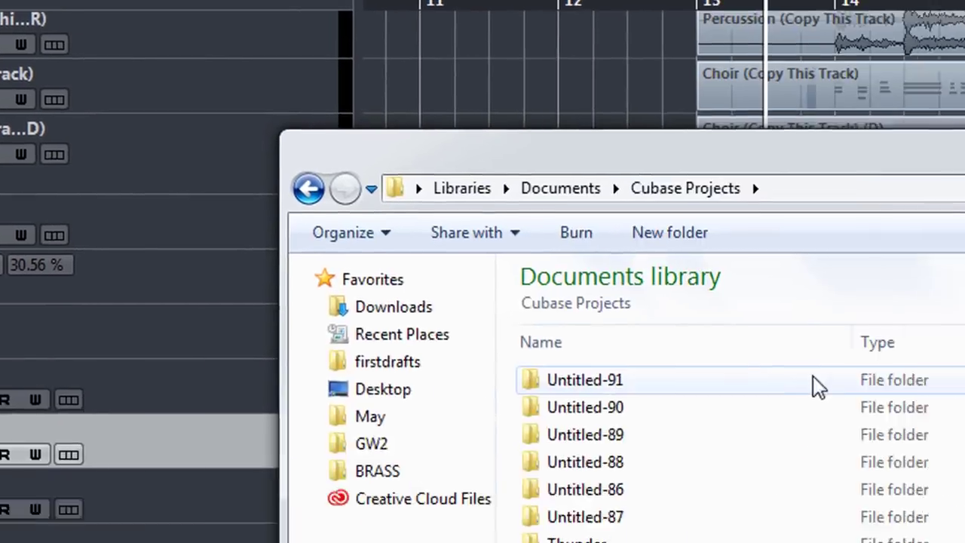
- In Windows Explorer, open the Audio folder of Untitled-91 and bring up the file actions for the five selected Stem wave files
double_click(814, 384)
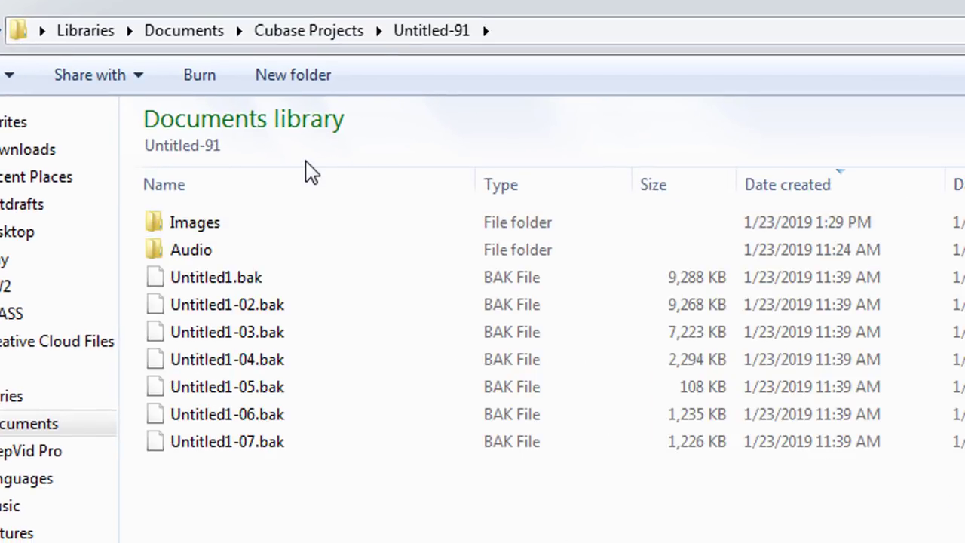
double_click(301, 252)
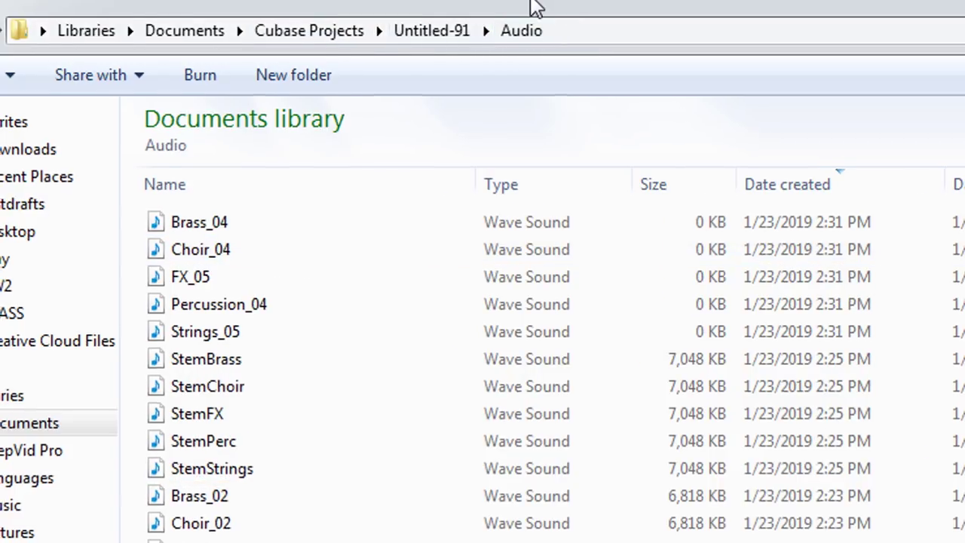
right_click(458, 164)
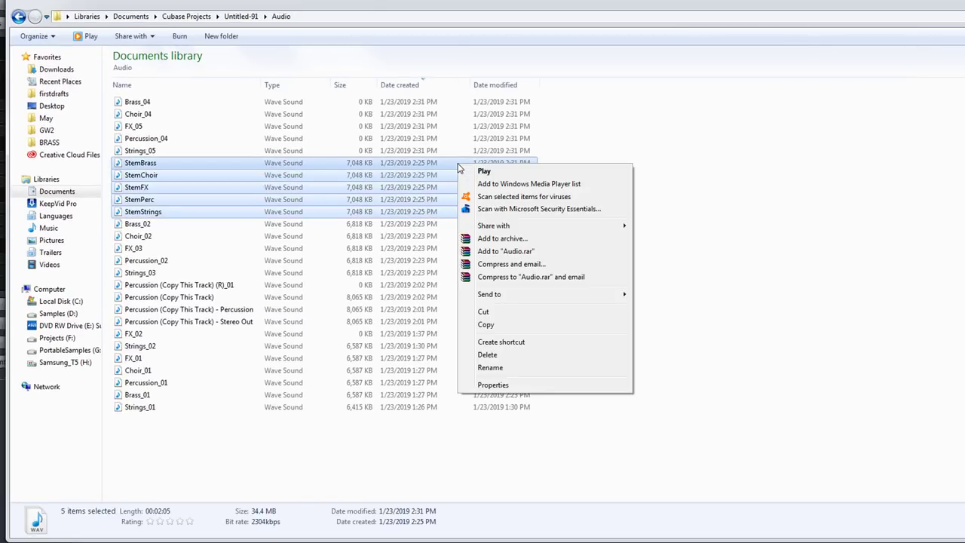